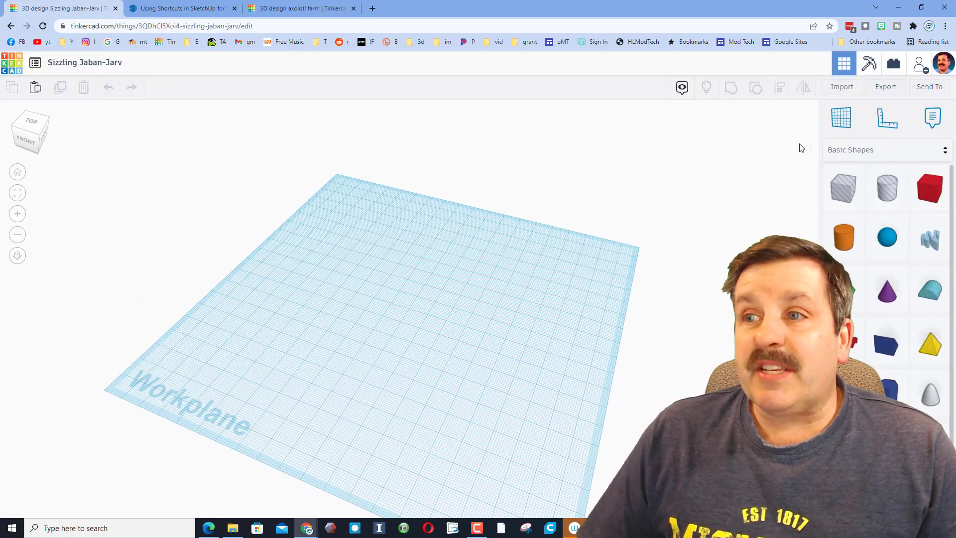
- Import Oven_Knob_v2.stl from the Downloads folder in millimetres onto the workplane
{"action": "left_click", "coordinate": [842, 89]}
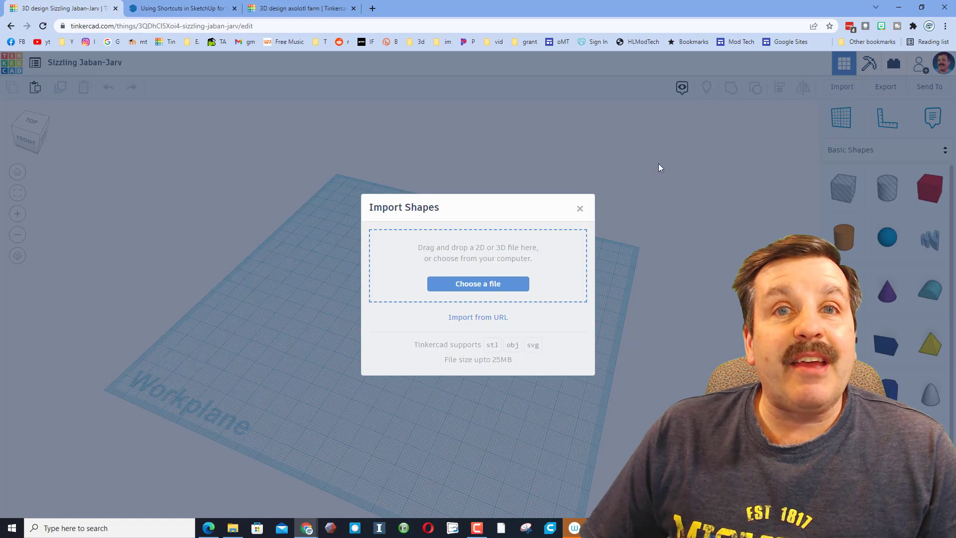
{"action": "left_click", "coordinate": [470, 284]}
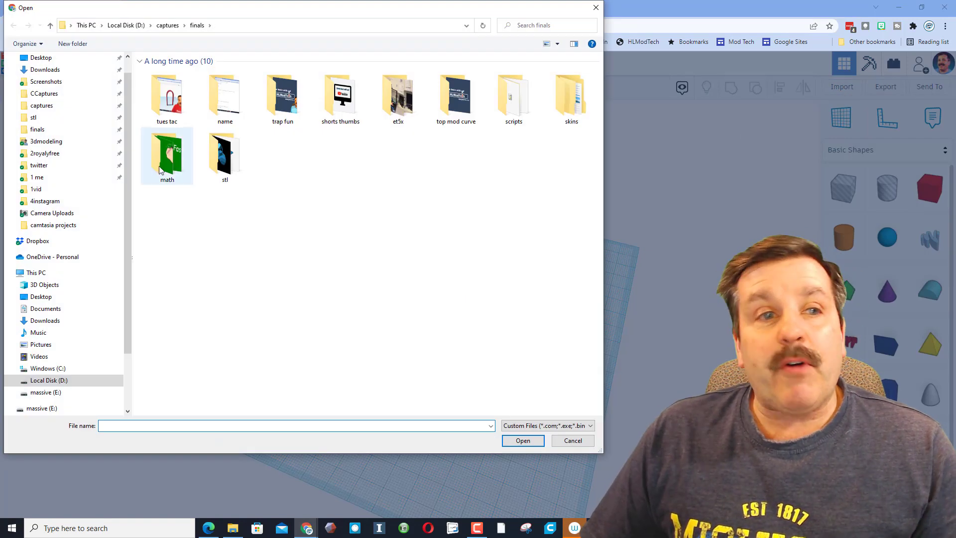
{"action": "left_click", "coordinate": [54, 70]}
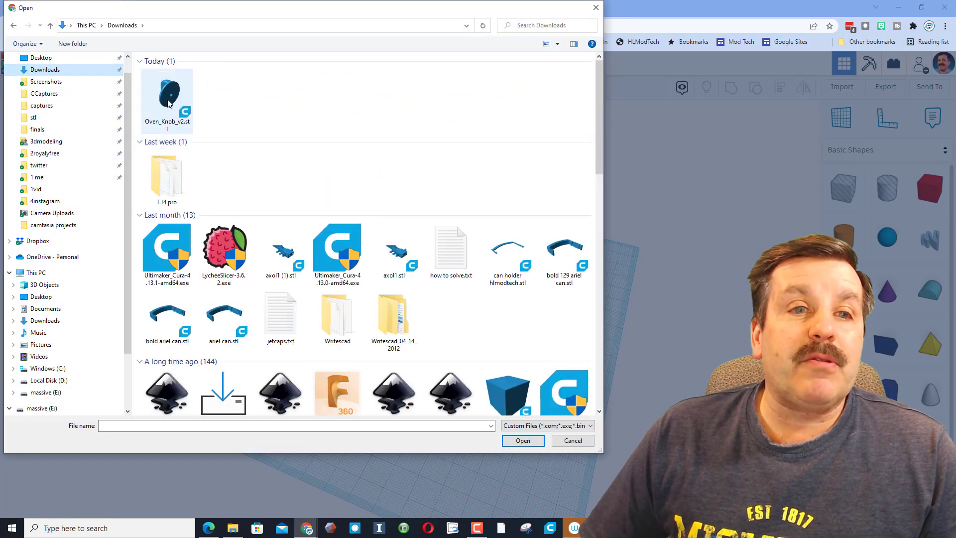
{"action": "double_click", "coordinate": [168, 99]}
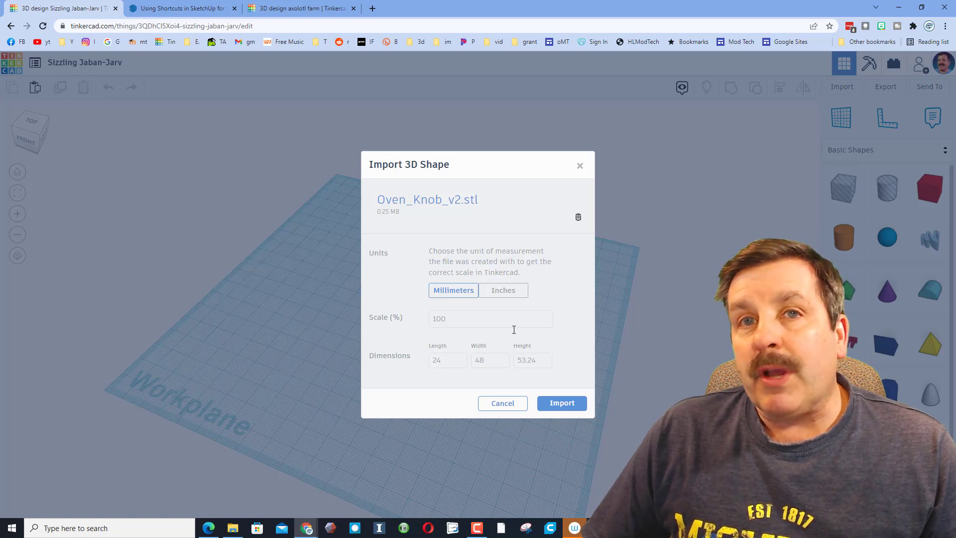
{"action": "left_click", "coordinate": [561, 404]}
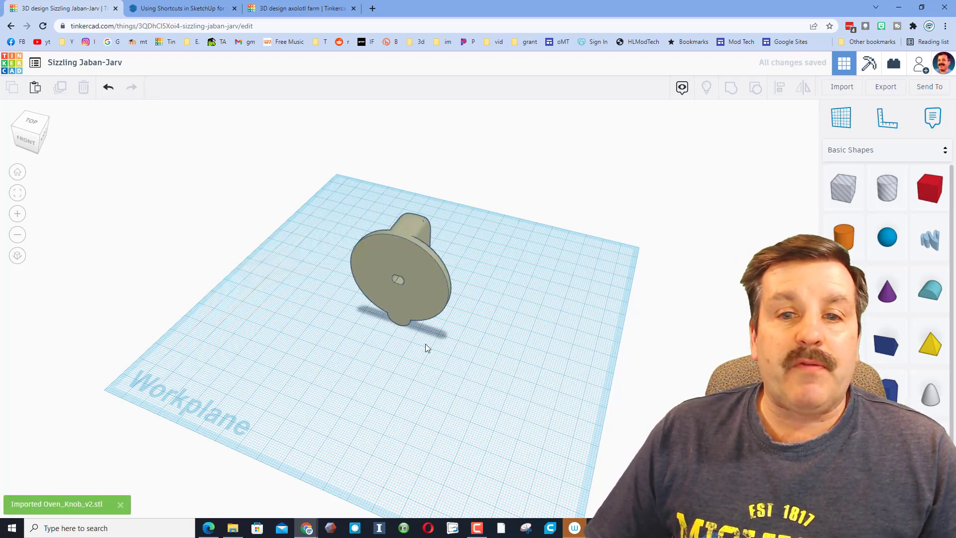
- Rotate the knob to lie flat, drop it with D, and inspect the back hole from below
{"action": "mouse_move", "coordinate": [427, 345]}
{"action": "right_mouse_down"}
{"action": "mouse_move", "coordinate": [500, 324]}
{"action": "mouse_move", "coordinate": [381, 309]}
{"action": "mouse_move", "coordinate": [450, 305]}
{"action": "mouse_move", "coordinate": [469, 293]}
{"action": "mouse_move", "coordinate": [402, 247]}
{"action": "mouse_move", "coordinate": [404, 234]}
{"action": "mouse_move", "coordinate": [405, 252]}
{"action": "mouse_move", "coordinate": [370, 261]}
{"action": "mouse_move", "coordinate": [387, 228]}
{"action": "right_mouse_up"}
{"action": "left_click", "coordinate": [415, 228]}
{"action": "key", "text": "d"}
{"action": "left_click_drag", "start_coordinate": [375, 154], "coordinate": [346, 237]}
{"action": "key", "text": "d"}
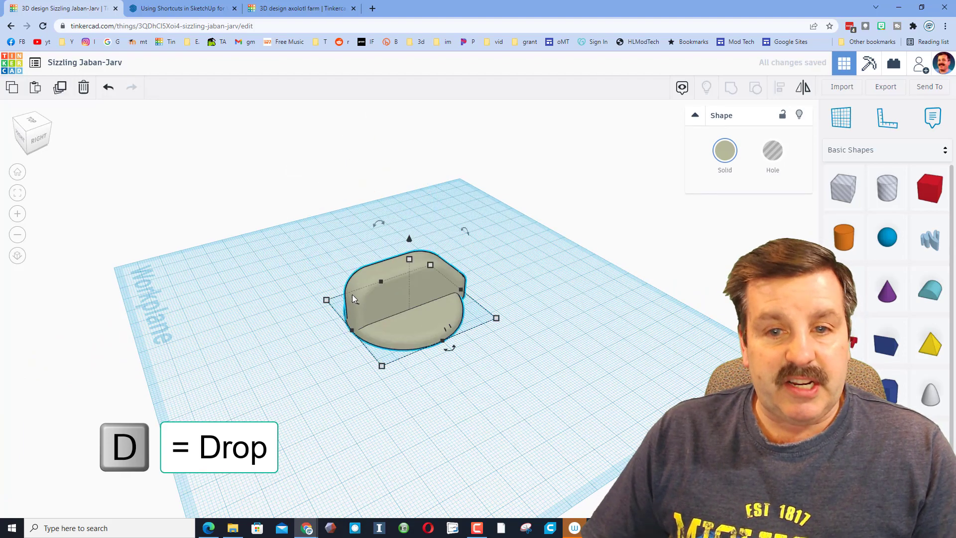
{"action": "right_click_drag", "start_coordinate": [345, 316], "coordinate": [405, 323]}
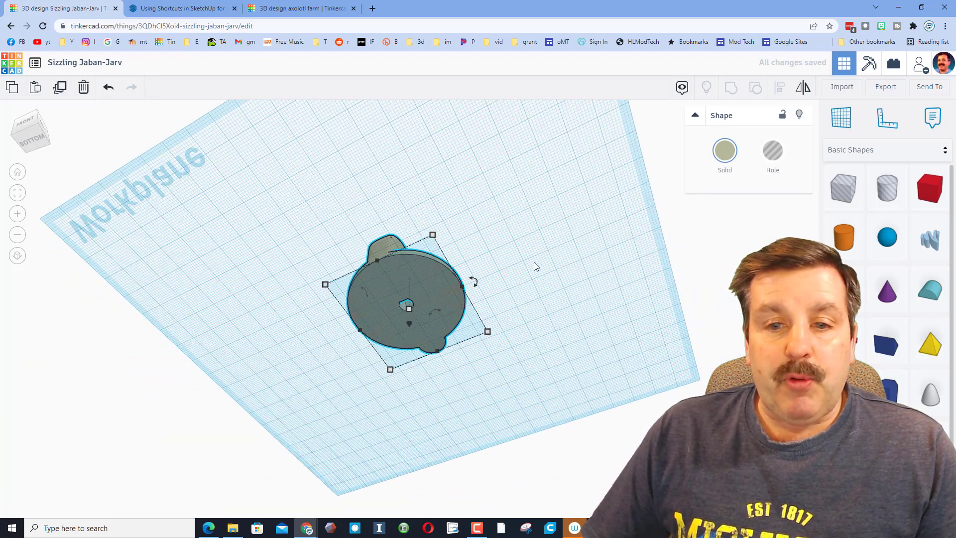
{"action": "right_click_drag", "start_coordinate": [536, 267], "coordinate": [432, 362]}
- Add a solid cylinder and place it on the knob near its back hole
{"action": "left_click_drag", "start_coordinate": [844, 237], "coordinate": [414, 353]}
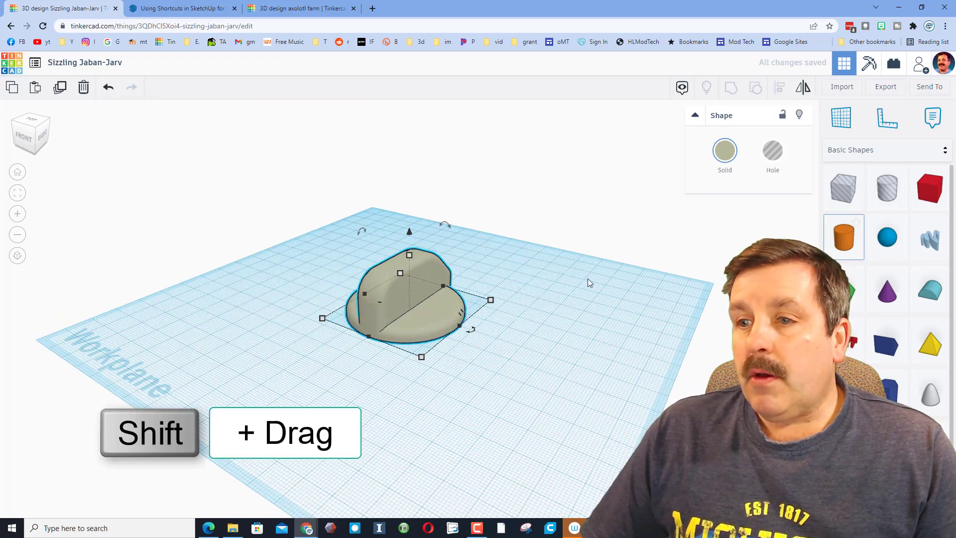
{"action": "left_click_drag", "start_coordinate": [411, 317], "coordinate": [412, 302]}
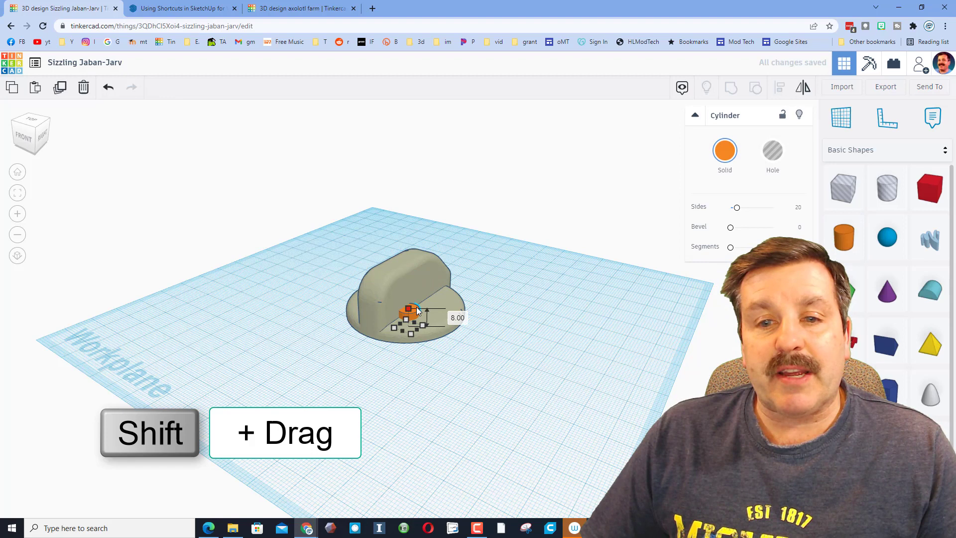
{"action": "left_click_drag", "start_coordinate": [453, 377], "coordinate": [454, 379]}
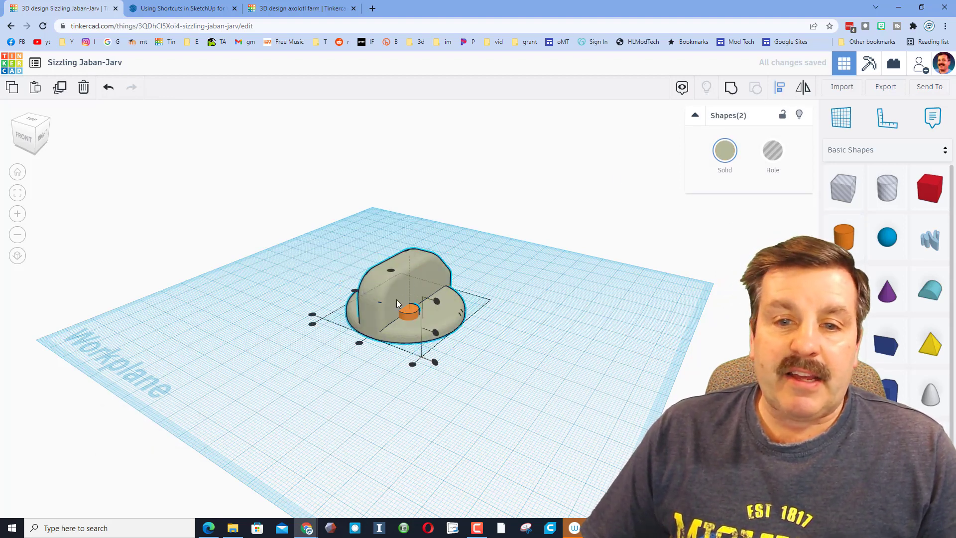
{"action": "mouse_move", "coordinate": [361, 347]}
{"action": "right_mouse_down"}
{"action": "mouse_move", "coordinate": [325, 358]}
{"action": "mouse_move", "coordinate": [418, 357]}
{"action": "mouse_move", "coordinate": [336, 319]}
{"action": "right_mouse_up"}
{"action": "left_click", "coordinate": [432, 366]}
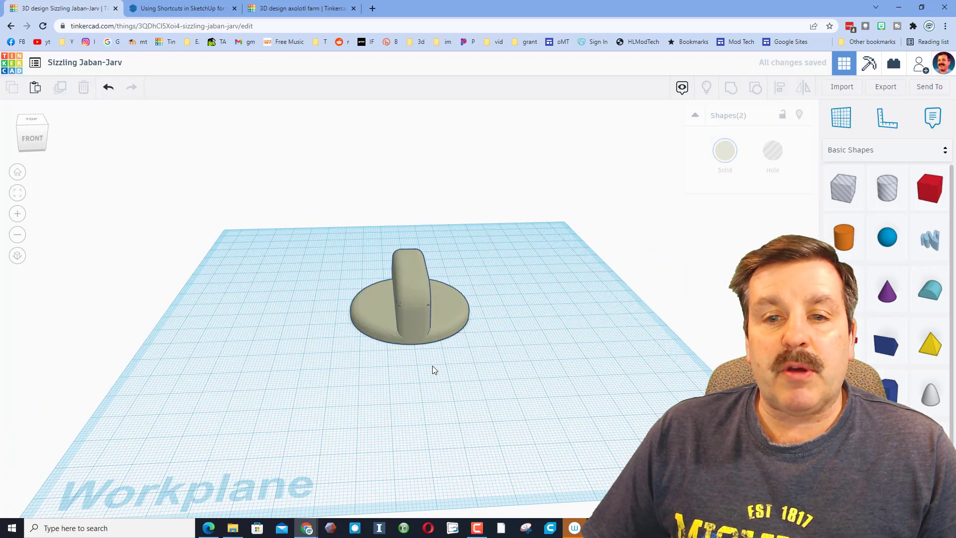
{"action": "right_click_drag", "start_coordinate": [433, 365], "coordinate": [442, 247]}
{"action": "scroll", "coordinate": [411, 316], "scroll_direction": "up", "scroll_amount": 3}
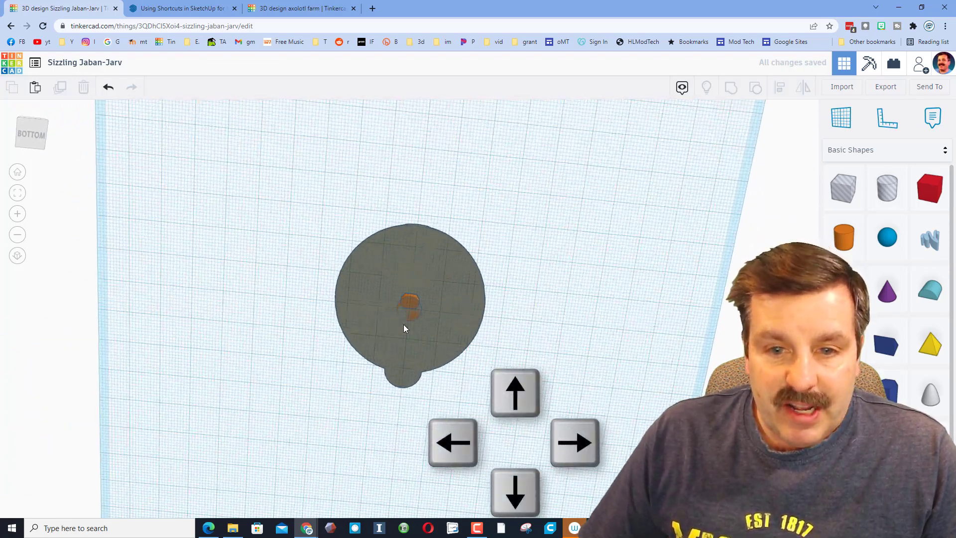
{"action": "scroll", "coordinate": [408, 309], "scroll_direction": "up", "scroll_amount": 3}
- Nudge the cylinder over the back hole, make it taller, and group it with the knob
{"action": "left_click", "coordinate": [411, 294]}
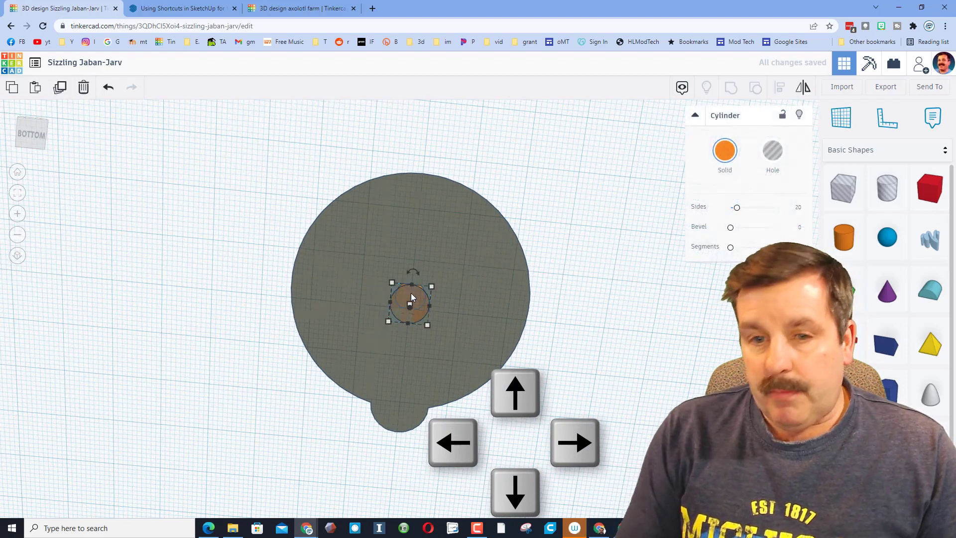
{"action": "key", "text": "Up"}
{"action": "key", "text": "Up"}
{"action": "key", "text": "Up"}
{"action": "right_click_drag", "start_coordinate": [477, 271], "coordinate": [452, 413]}
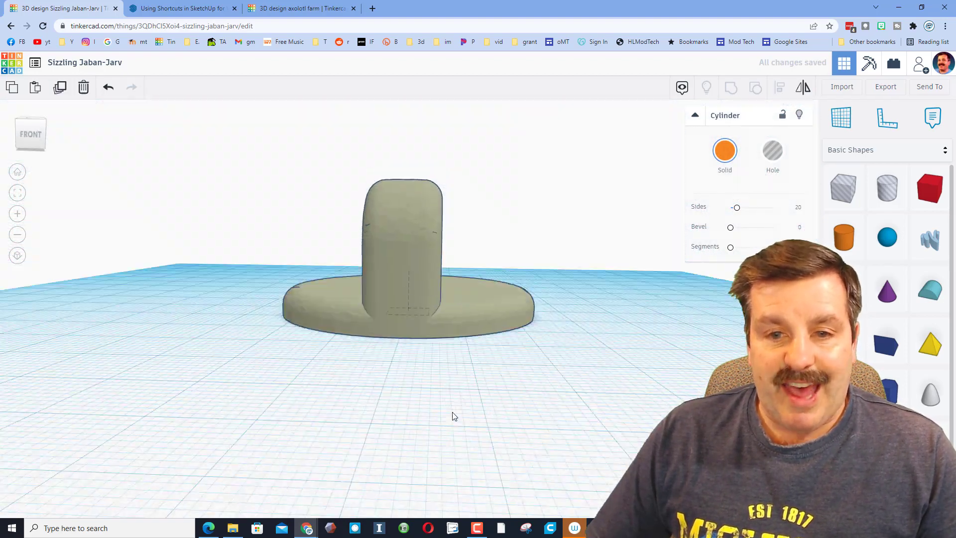
{"action": "scroll", "coordinate": [420, 337], "scroll_direction": "up", "scroll_amount": 2}
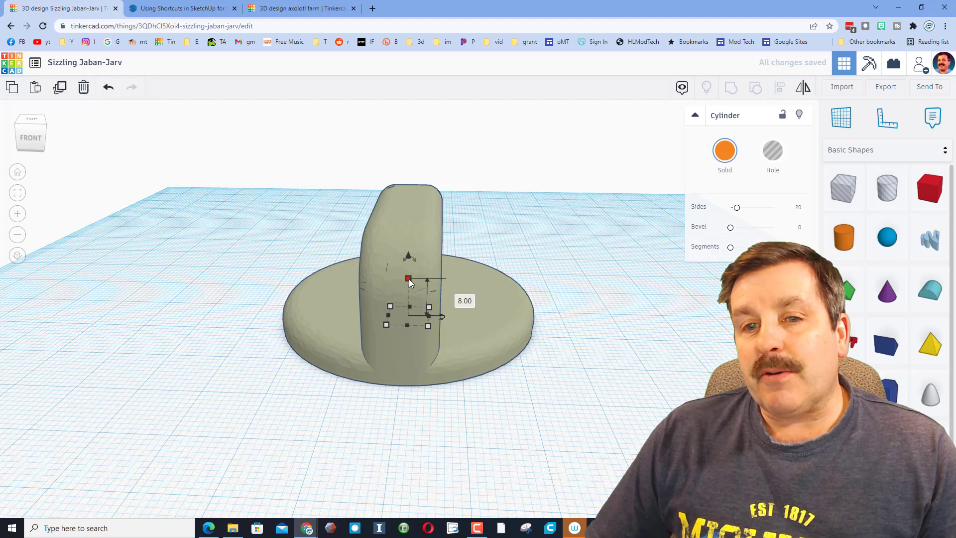
{"action": "left_click_drag", "start_coordinate": [411, 174], "coordinate": [416, 205]}
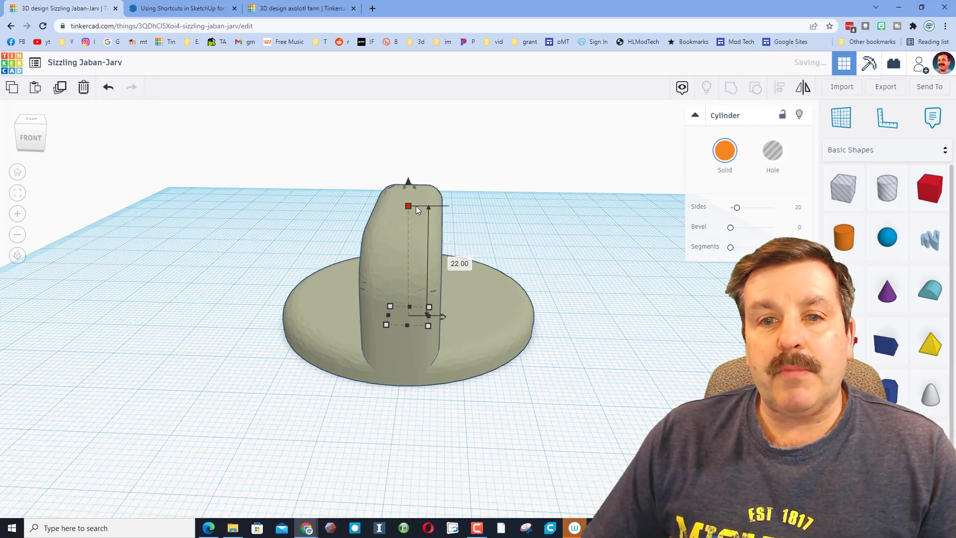
{"action": "left_click_drag", "start_coordinate": [551, 397], "coordinate": [551, 398]}
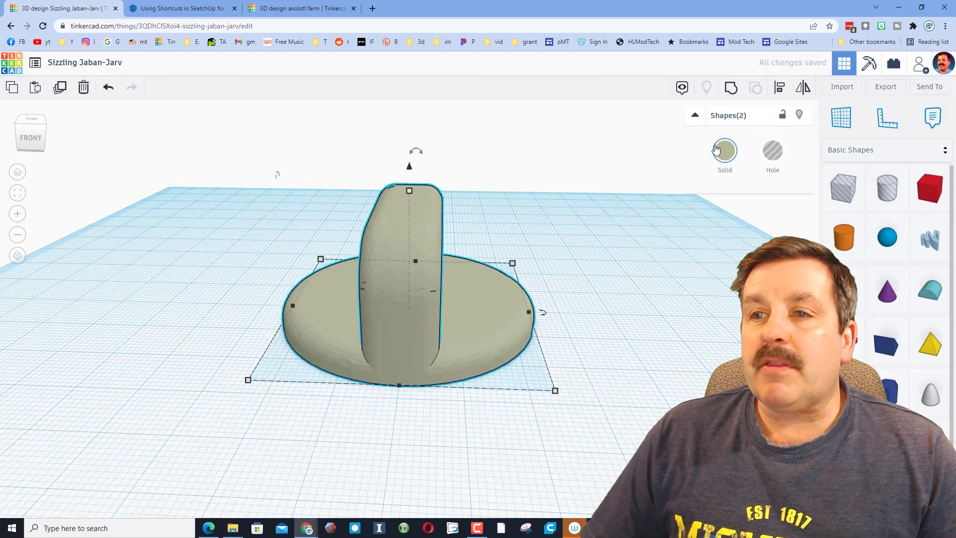
{"action": "left_click", "coordinate": [732, 88]}
{"action": "mouse_move", "coordinate": [652, 421]}
{"action": "right_mouse_down"}
{"action": "mouse_move", "coordinate": [643, 263]}
{"action": "mouse_move", "coordinate": [591, 351]}
{"action": "right_mouse_up"}
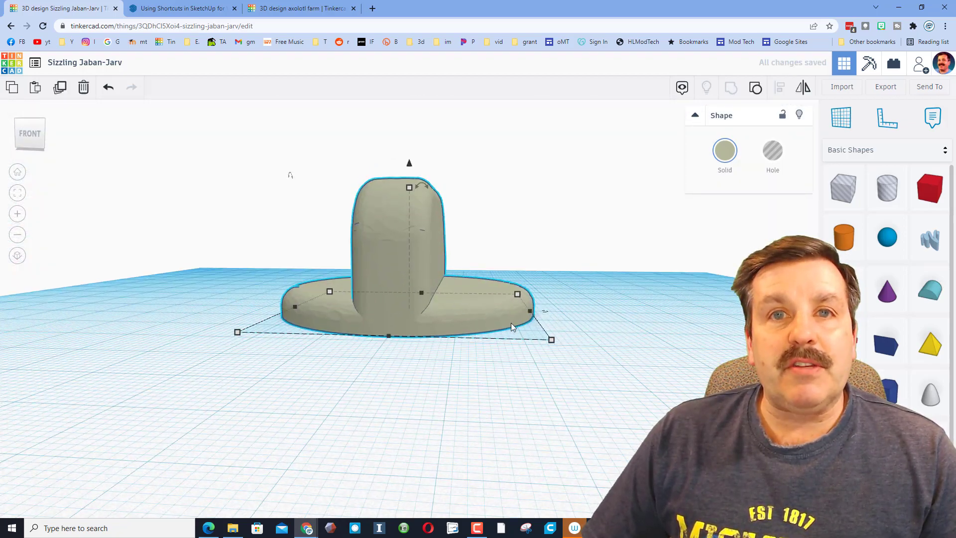
- Add a cylinder hole sized 5 mm across and 20 tall
{"action": "right_click_drag", "start_coordinate": [502, 339], "coordinate": [503, 368]}
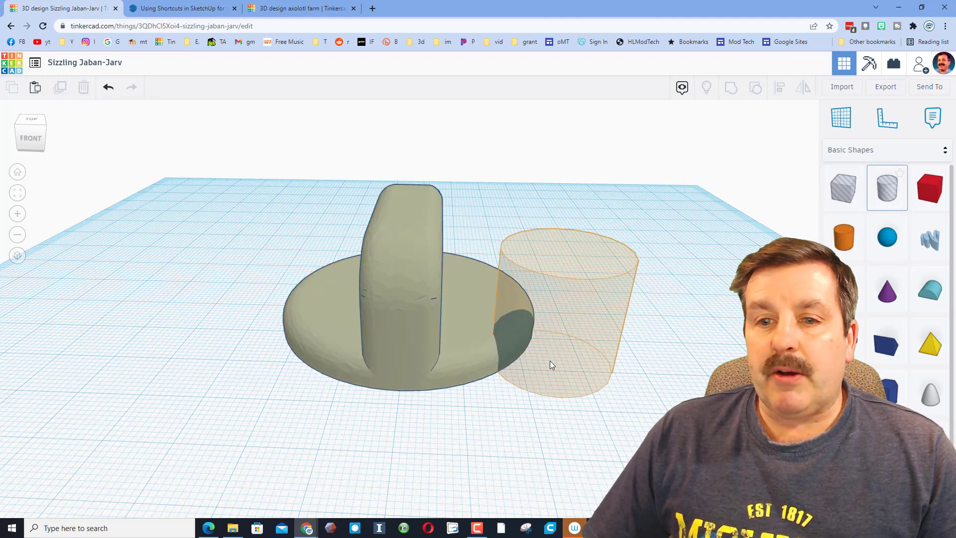
{"action": "left_click_drag", "start_coordinate": [881, 185], "coordinate": [551, 363]}
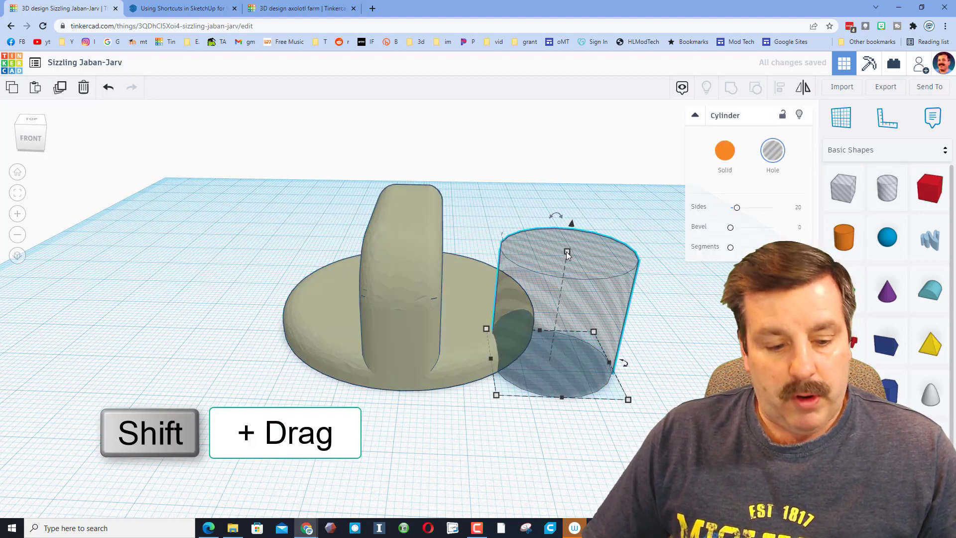
{"action": "left_click_drag", "start_coordinate": [567, 251], "coordinate": [576, 321], "text": "shift"}
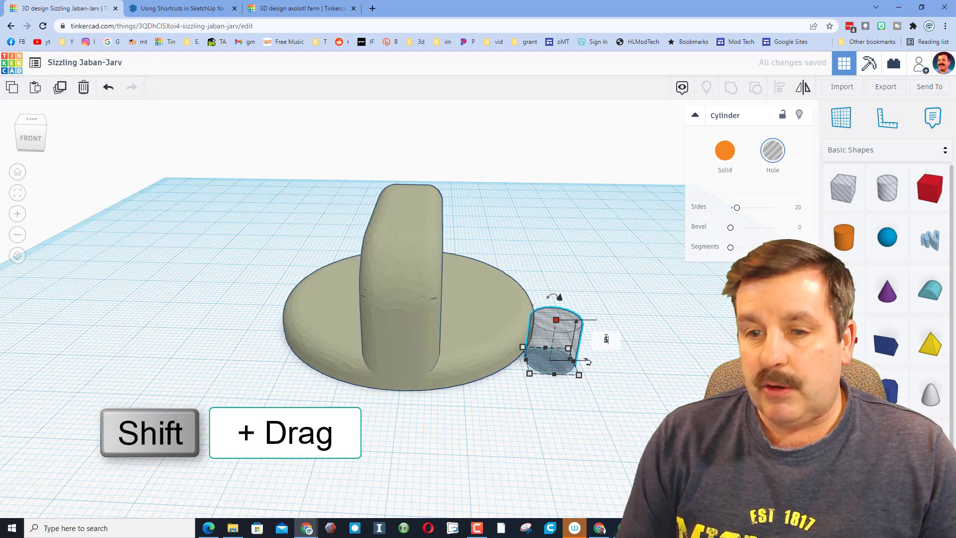
{"action": "type", "text": "5"}
{"action": "key", "text": "Return"}
{"action": "left_click_drag", "start_coordinate": [554, 338], "coordinate": [564, 269]}
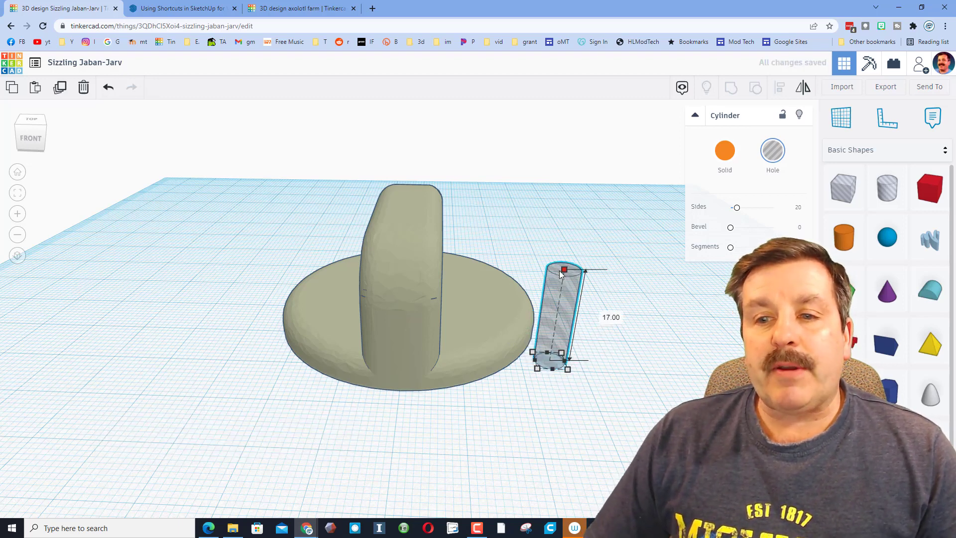
{"action": "type", "text": "20"}
{"action": "key", "text": "Return"}
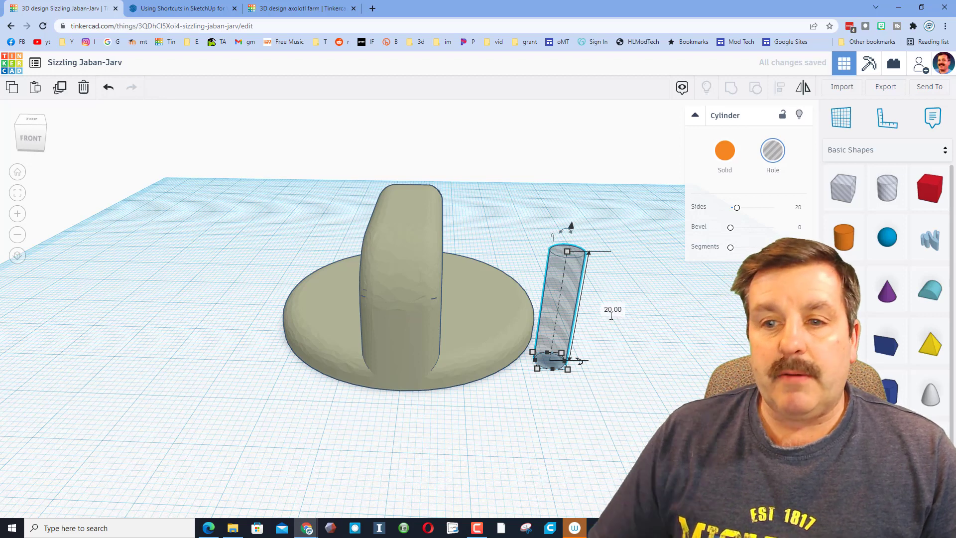
- Centre the hole on the knob base front-to-back and side-to-side, then view the underside
{"action": "left_click_drag", "start_coordinate": [575, 407], "coordinate": [576, 407]}
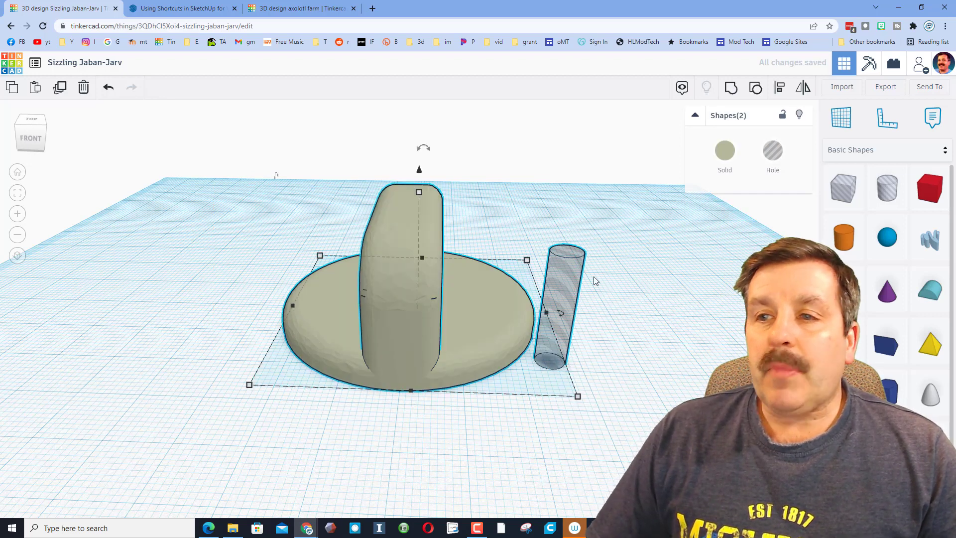
{"action": "left_click", "coordinate": [275, 306]}
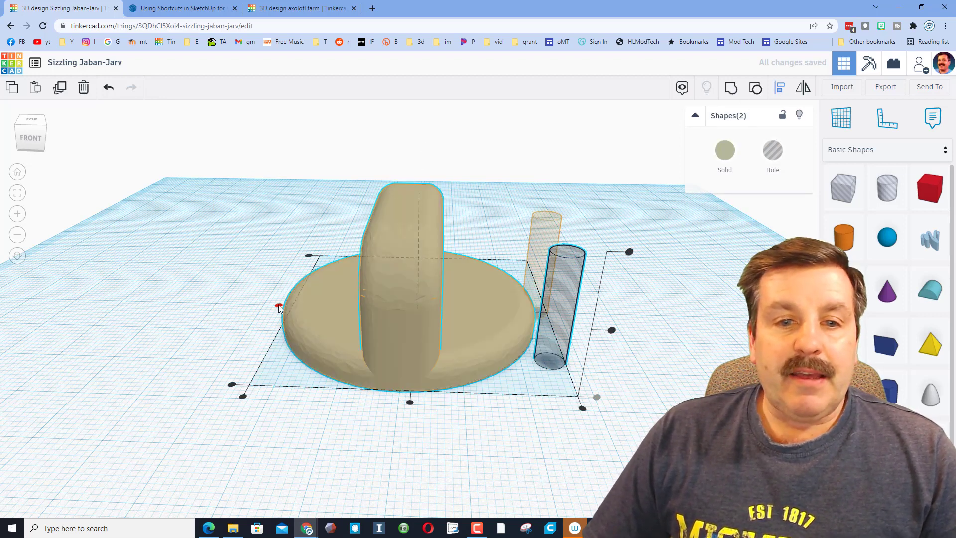
{"action": "left_click", "coordinate": [409, 402]}
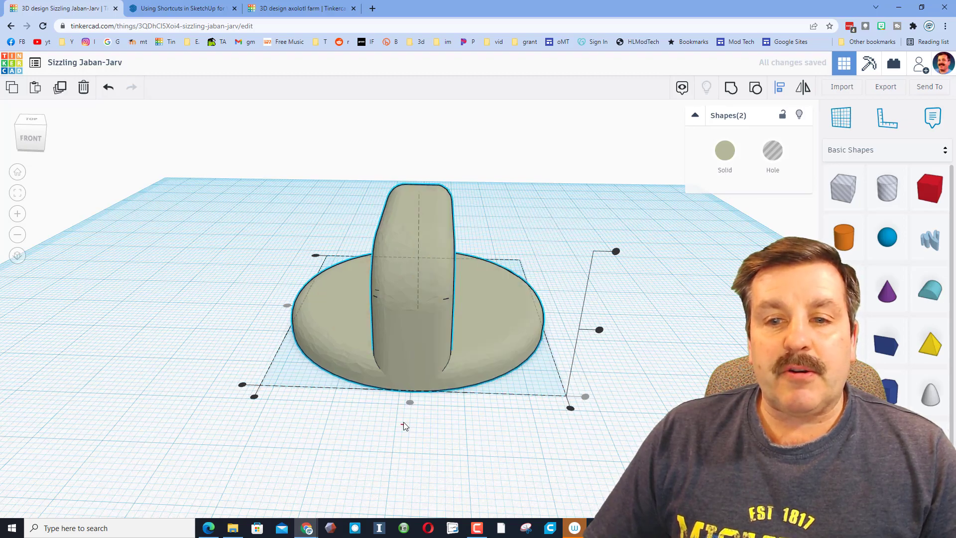
{"action": "left_click", "coordinate": [403, 424]}
{"action": "right_click_drag", "start_coordinate": [403, 424], "coordinate": [467, 301]}
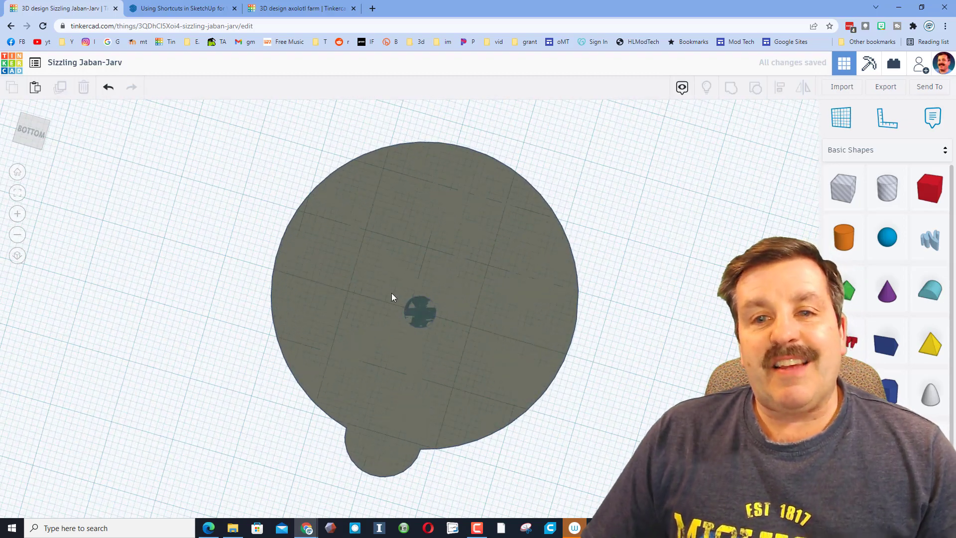
- Orbit and zoom out to look down on the knob's round base from above
{"action": "mouse_move", "coordinate": [449, 268]}
{"action": "right_mouse_down"}
{"action": "mouse_move", "coordinate": [326, 369]}
{"action": "mouse_move", "coordinate": [285, 292]}
{"action": "mouse_move", "coordinate": [260, 320]}
{"action": "mouse_move", "coordinate": [386, 357]}
{"action": "mouse_move", "coordinate": [417, 231]}
{"action": "right_mouse_up"}
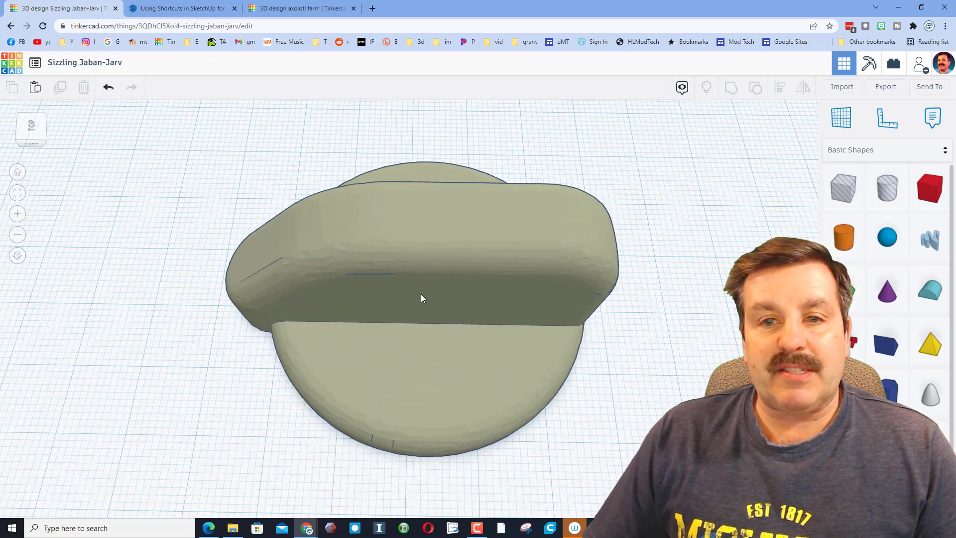
{"action": "scroll", "coordinate": [422, 299], "scroll_direction": "down", "scroll_amount": 3}
{"action": "scroll", "coordinate": [421, 303], "scroll_direction": "down", "scroll_amount": 3}
{"action": "right_click_drag", "start_coordinate": [402, 306], "coordinate": [416, 327]}
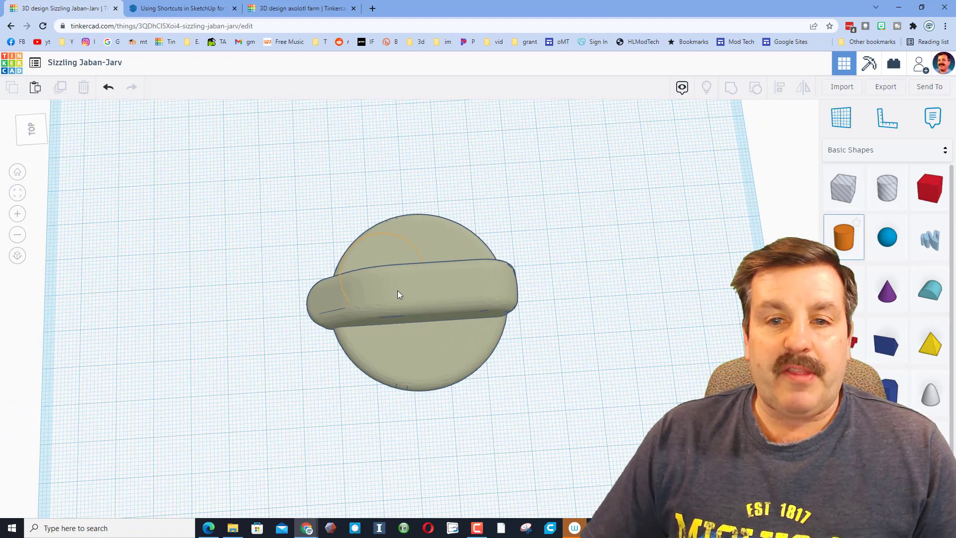
- Scale the orange cylinder about its centre to 50 across and set its height to 8
{"action": "left_click", "coordinate": [413, 306]}
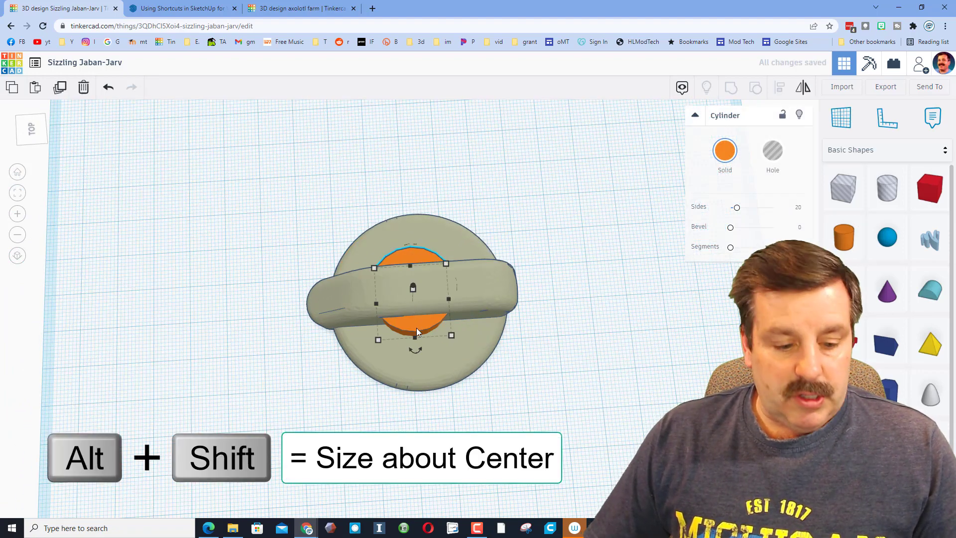
{"action": "left_click_drag", "start_coordinate": [410, 291], "coordinate": [417, 279]}
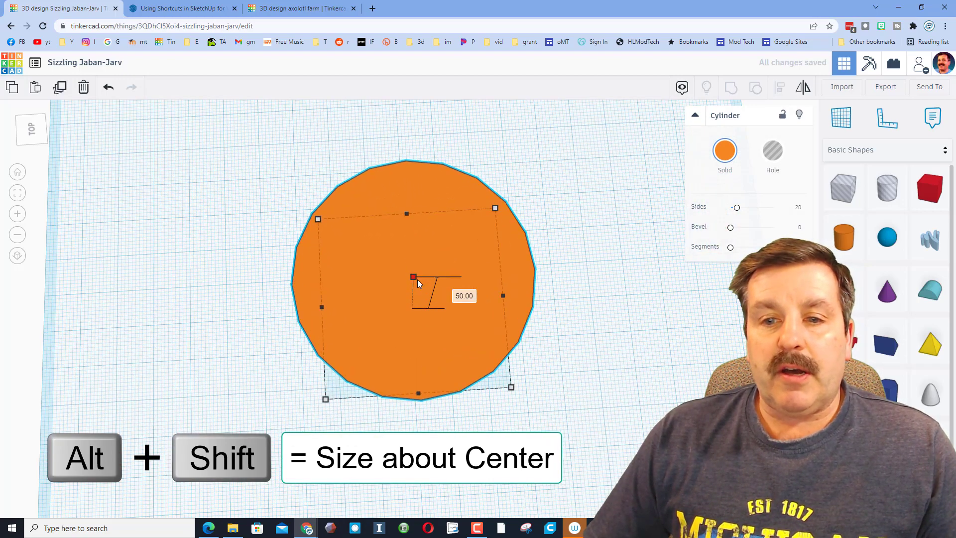
{"action": "mouse_move", "coordinate": [411, 296]}
{"action": "right_mouse_down"}
{"action": "mouse_move", "coordinate": [434, 199]}
{"action": "mouse_move", "coordinate": [347, 342]}
{"action": "mouse_move", "coordinate": [381, 285]}
{"action": "right_mouse_up"}
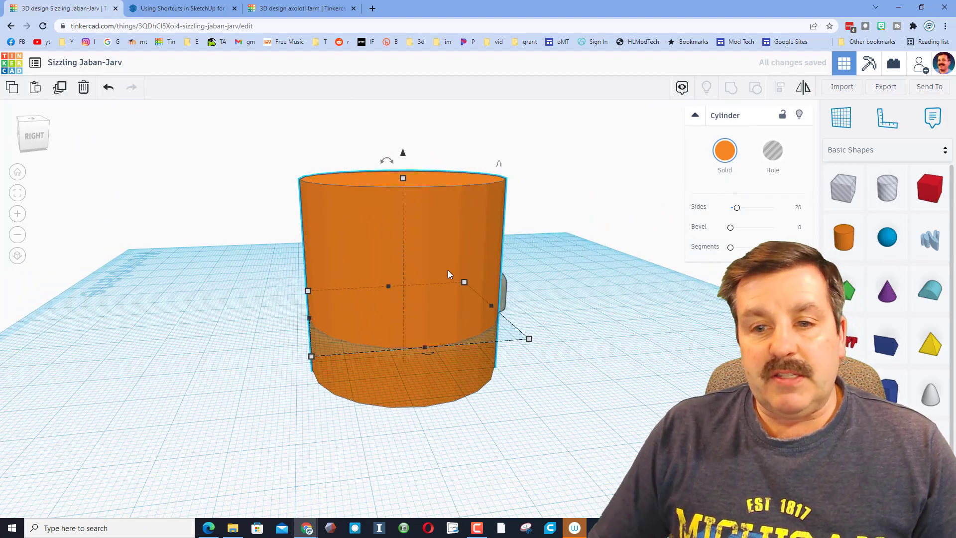
{"action": "mouse_move", "coordinate": [447, 269]}
{"action": "right_mouse_down"}
{"action": "mouse_move", "coordinate": [250, 262]}
{"action": "mouse_move", "coordinate": [285, 279]}
{"action": "mouse_move", "coordinate": [405, 284]}
{"action": "right_mouse_up"}
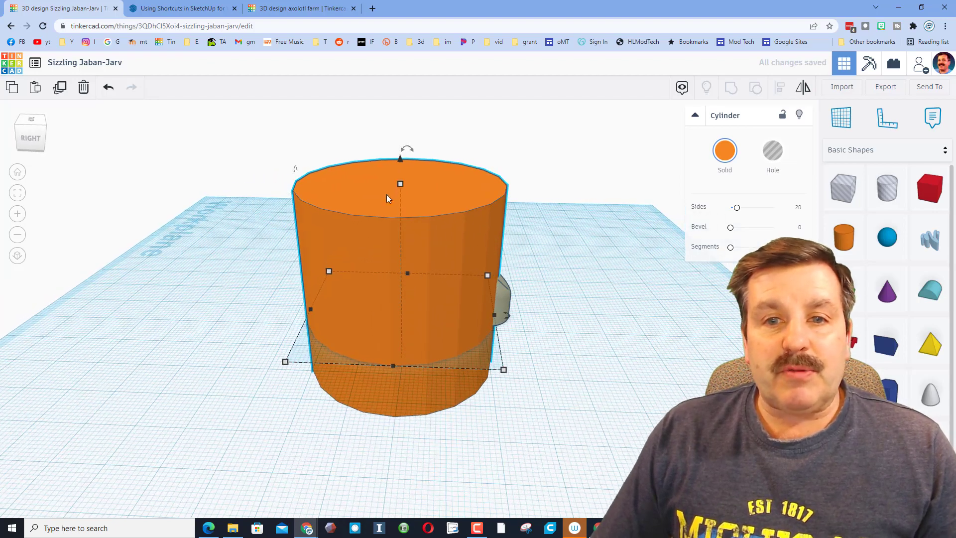
{"action": "mouse_move", "coordinate": [402, 186]}
{"action": "right_mouse_down"}
{"action": "mouse_move", "coordinate": [384, 377]}
{"action": "mouse_move", "coordinate": [408, 309]}
{"action": "mouse_move", "coordinate": [401, 328]}
{"action": "mouse_move", "coordinate": [408, 312]}
{"action": "mouse_move", "coordinate": [485, 285]}
{"action": "right_mouse_up"}
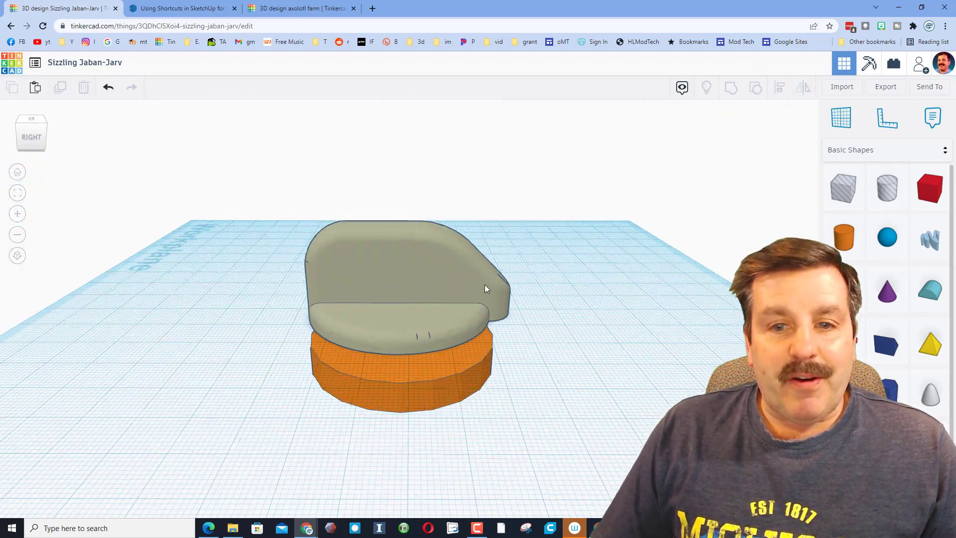
- With the knob hidden, centre the hole on the orange cylinder, then show all and delete the cylinder
{"action": "left_click", "coordinate": [487, 283]}
{"action": "left_click", "coordinate": [798, 115]}
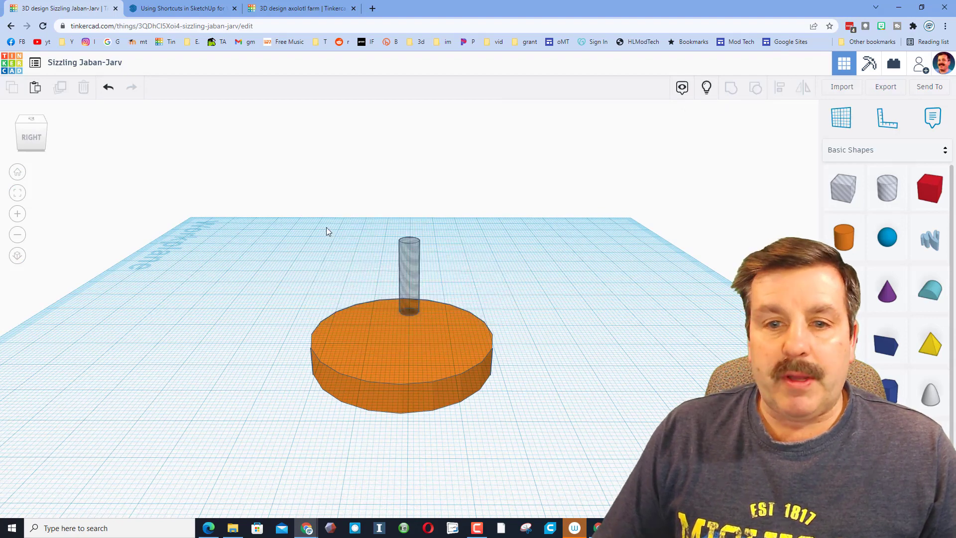
{"action": "left_click_drag", "start_coordinate": [479, 398], "coordinate": [783, 121]}
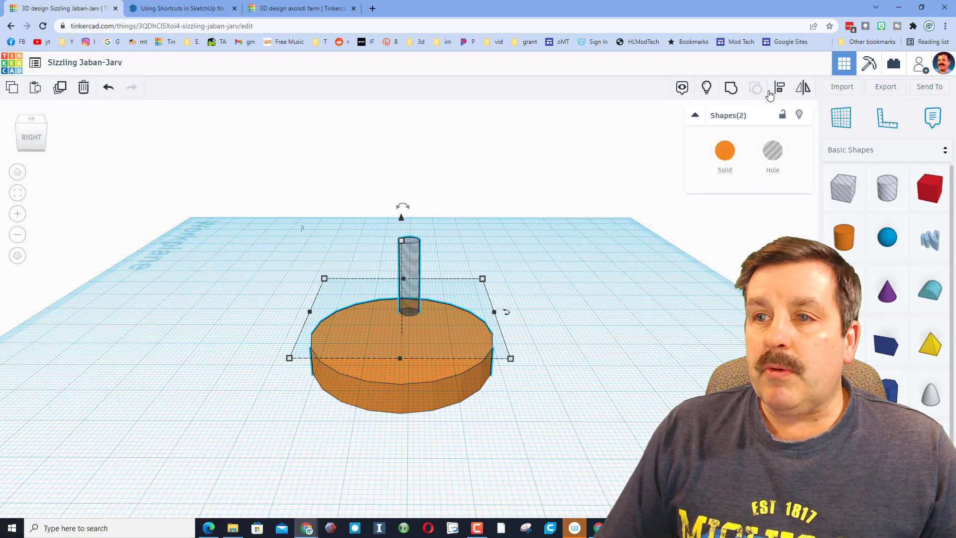
{"action": "left_click", "coordinate": [399, 395]}
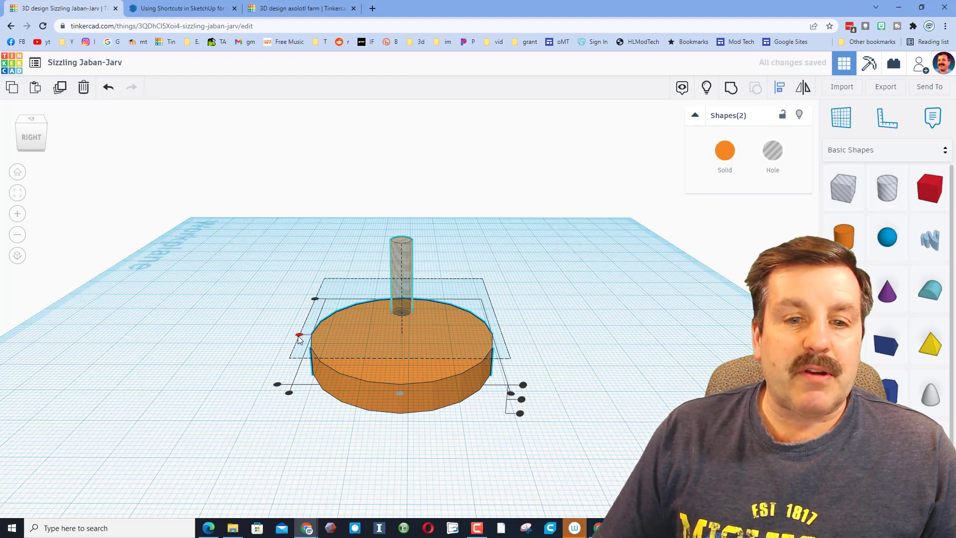
{"action": "left_click", "coordinate": [705, 87]}
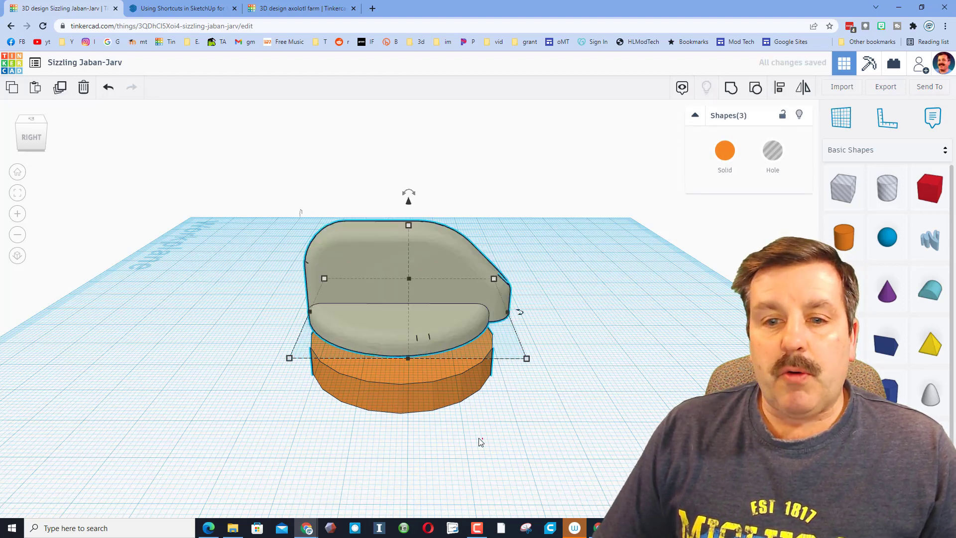
{"action": "left_click", "coordinate": [443, 398]}
{"action": "key", "text": "Delete"}
- Group the knob and hole into one shape and rename the design 'oven knob'
{"action": "right_click_drag", "start_coordinate": [410, 379], "coordinate": [398, 327]}
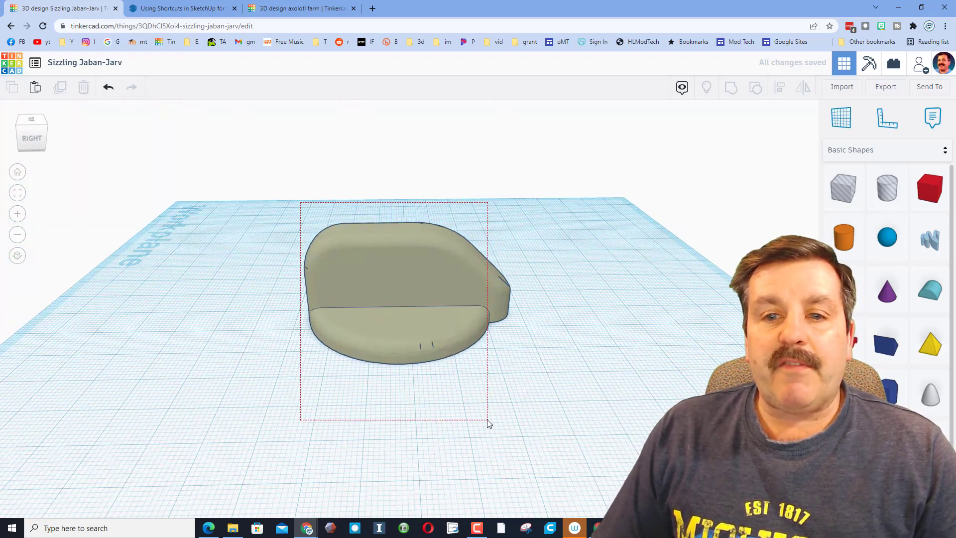
{"action": "left_click_drag", "start_coordinate": [488, 423], "coordinate": [479, 422]}
{"action": "left_click", "coordinate": [731, 92]}
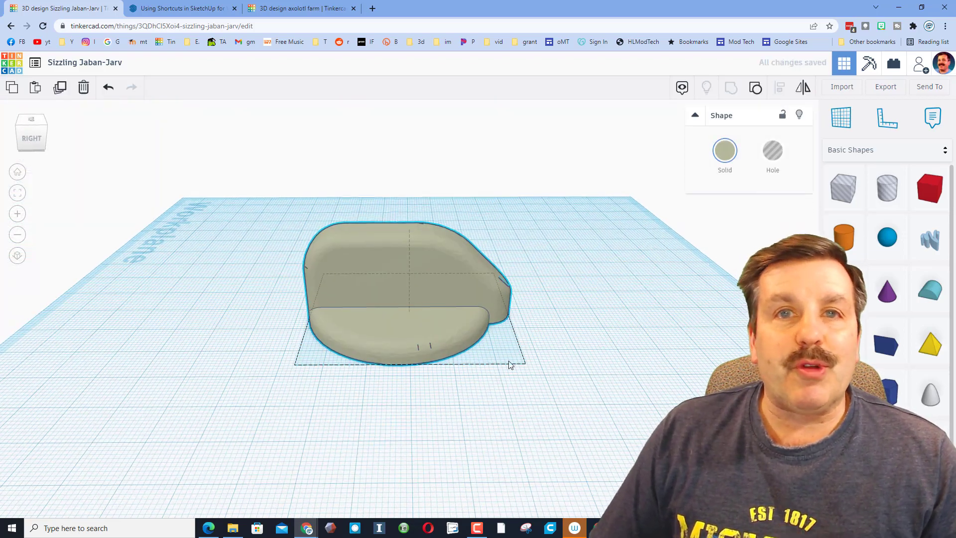
{"action": "mouse_move", "coordinate": [510, 363]}
{"action": "right_mouse_down"}
{"action": "mouse_move", "coordinate": [544, 203]}
{"action": "mouse_move", "coordinate": [309, 215]}
{"action": "mouse_move", "coordinate": [322, 366]}
{"action": "right_mouse_up"}
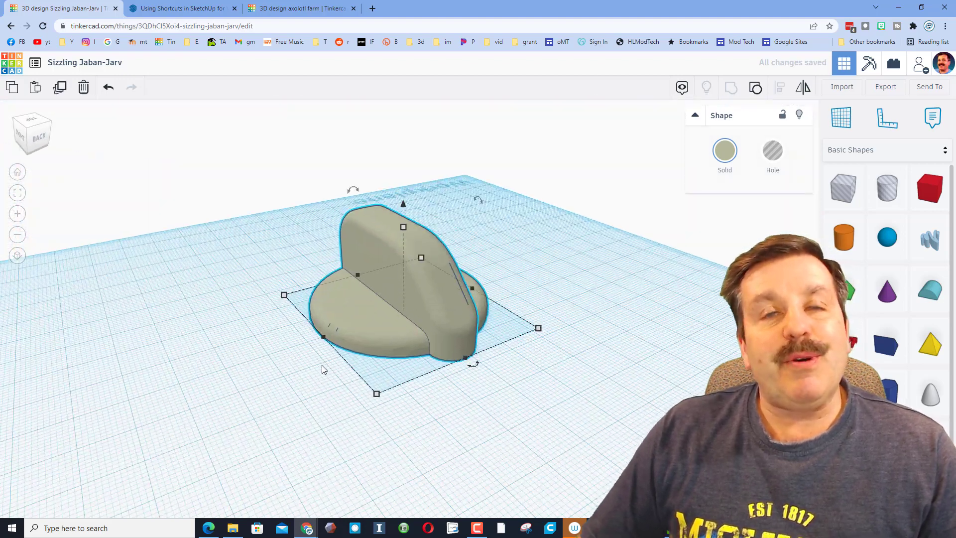
{"action": "left_click", "coordinate": [70, 63]}
{"action": "type", "text": "ov"}
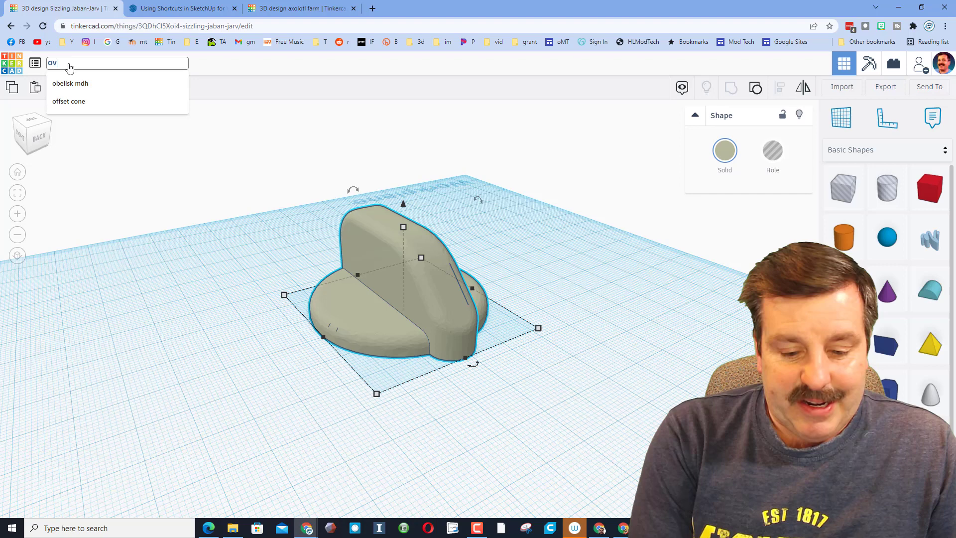
{"action": "type", "text": "en knob"}
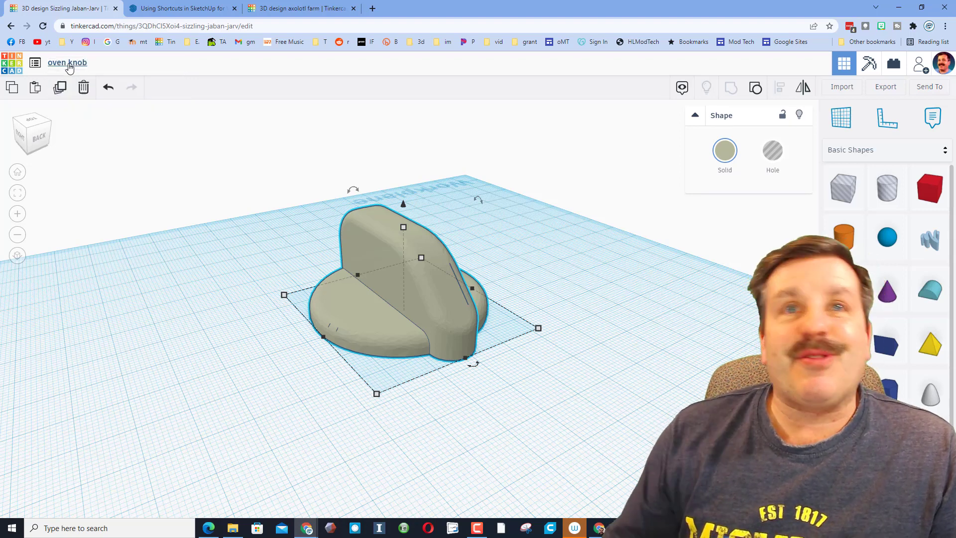